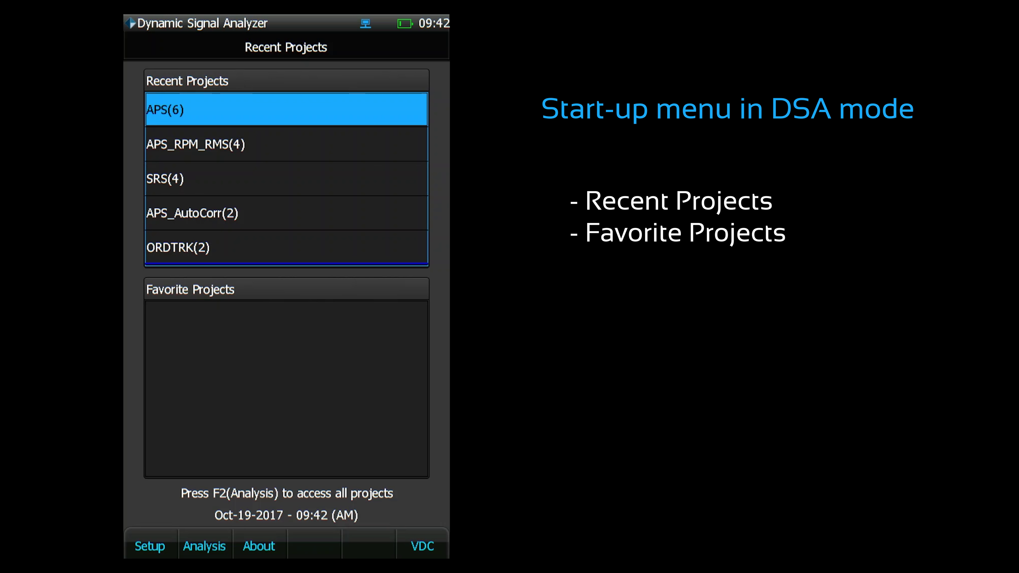
Step: Switch to Vibration Data Collector mode and return to Dynamic Signal Analyzer mode
click(422, 545)
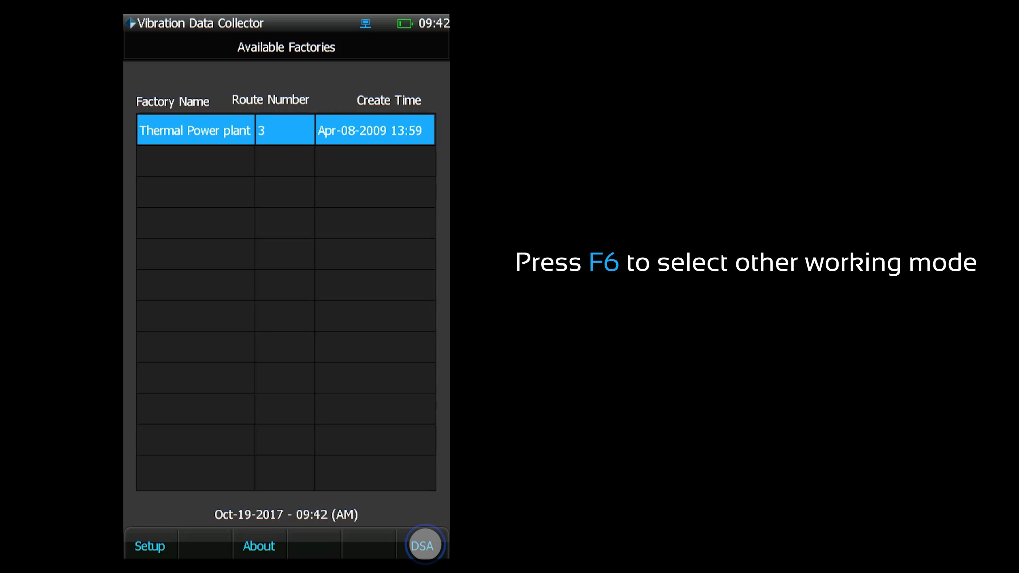
click(424, 546)
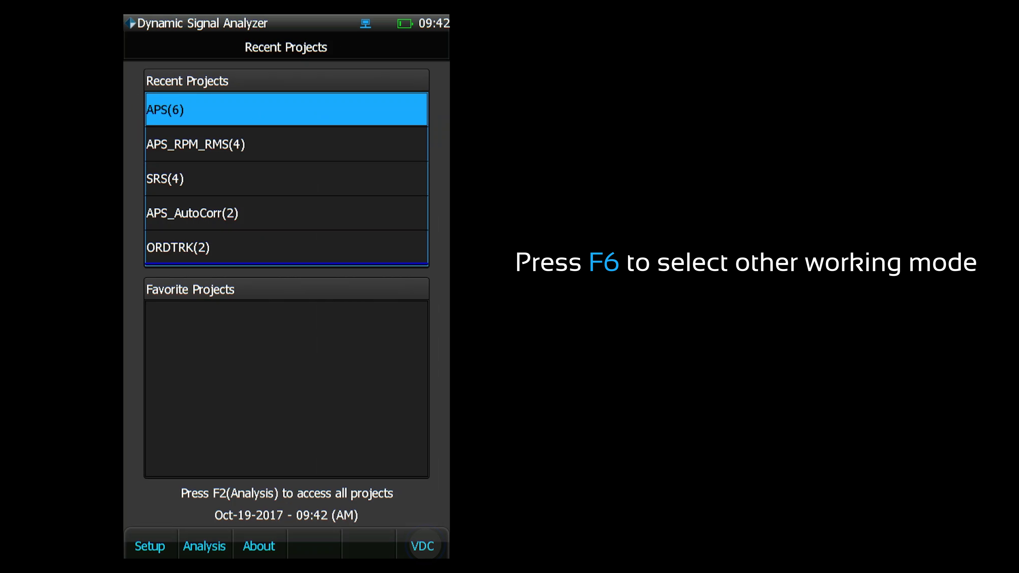
click(425, 545)
click(424, 544)
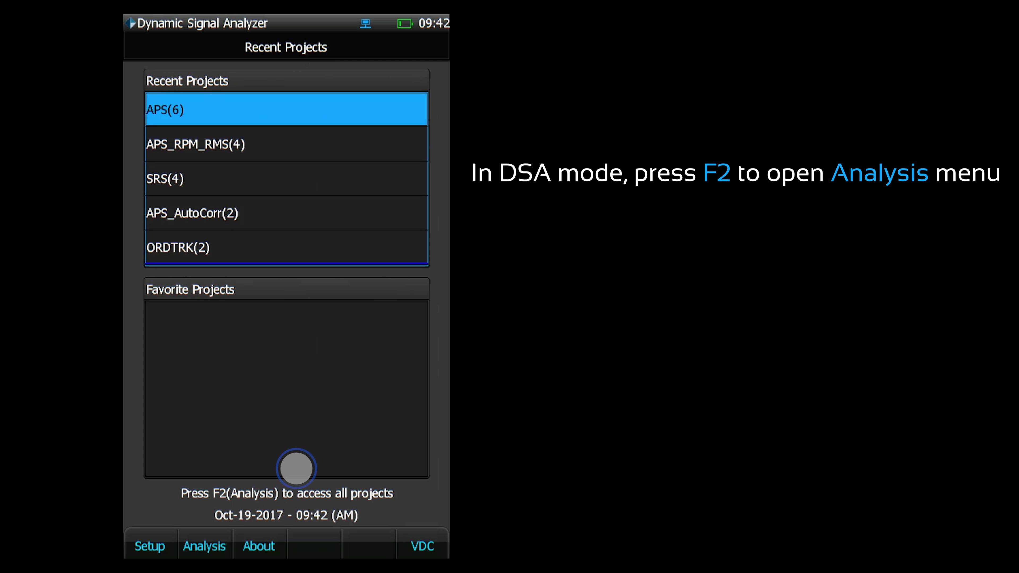
Step: Open the Transient and Spectral Analysis group and browse its projects down to APS1Ch to view their properties
click(204, 546)
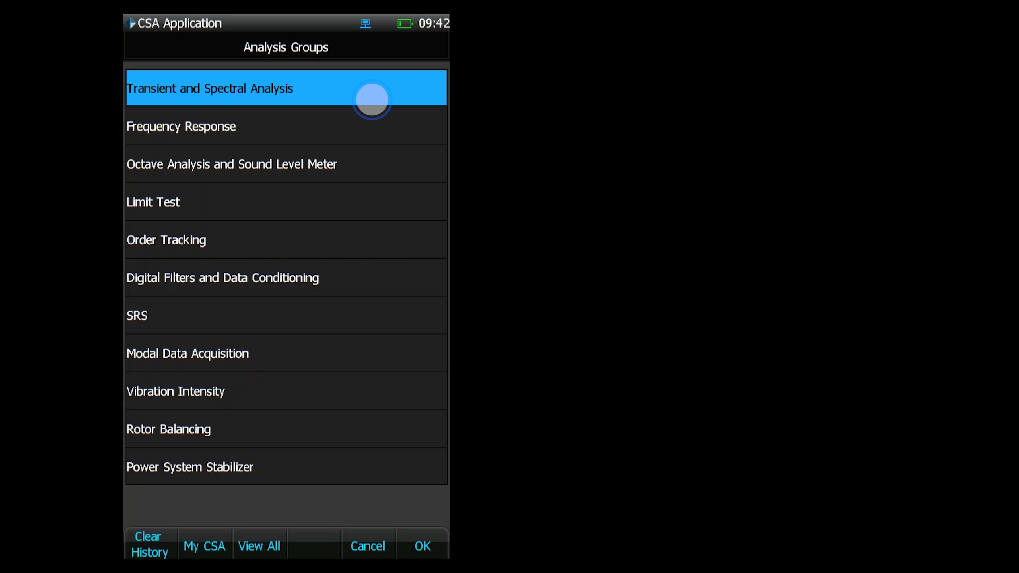
click(371, 99)
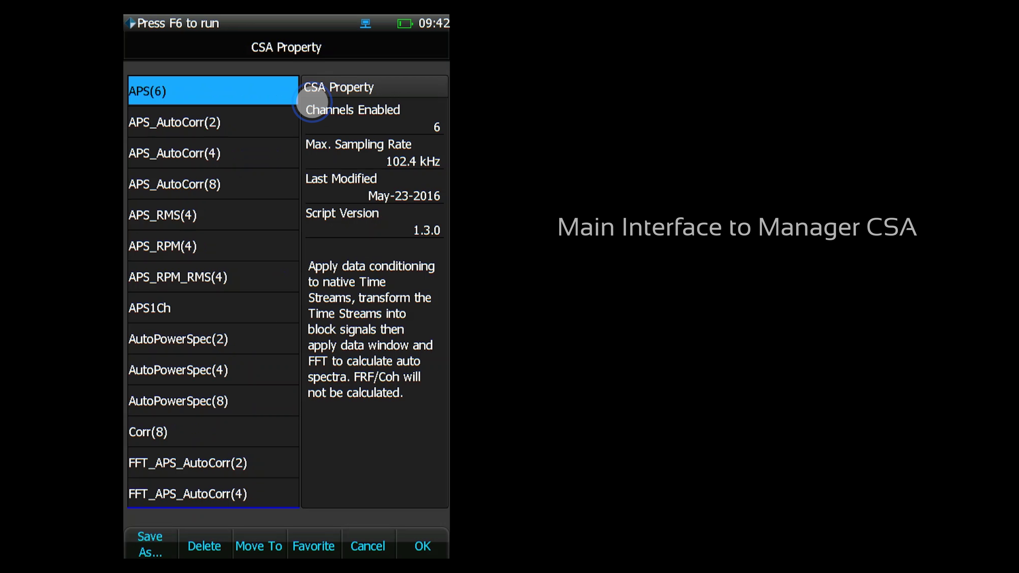
click(254, 135)
drag(254, 135, 254, 301)
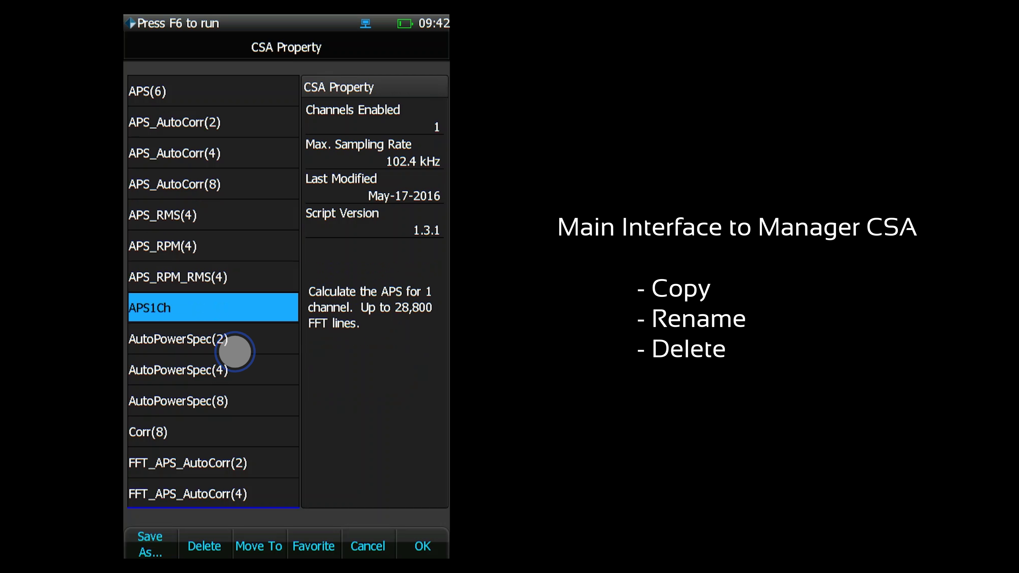
Step: Try the save-as and delete functions on the APS1Ch project, cancelling each
click(153, 539)
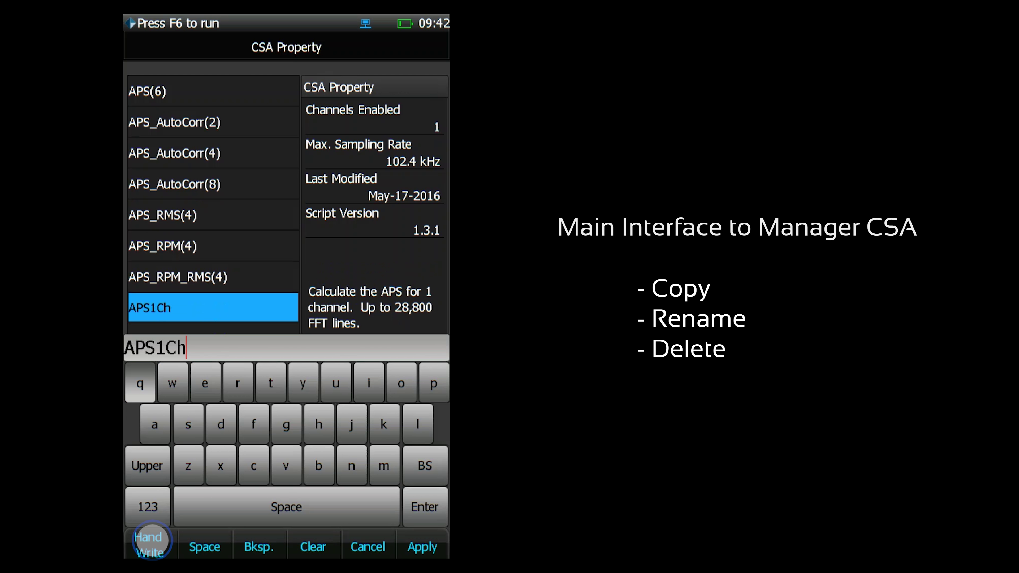
click(368, 544)
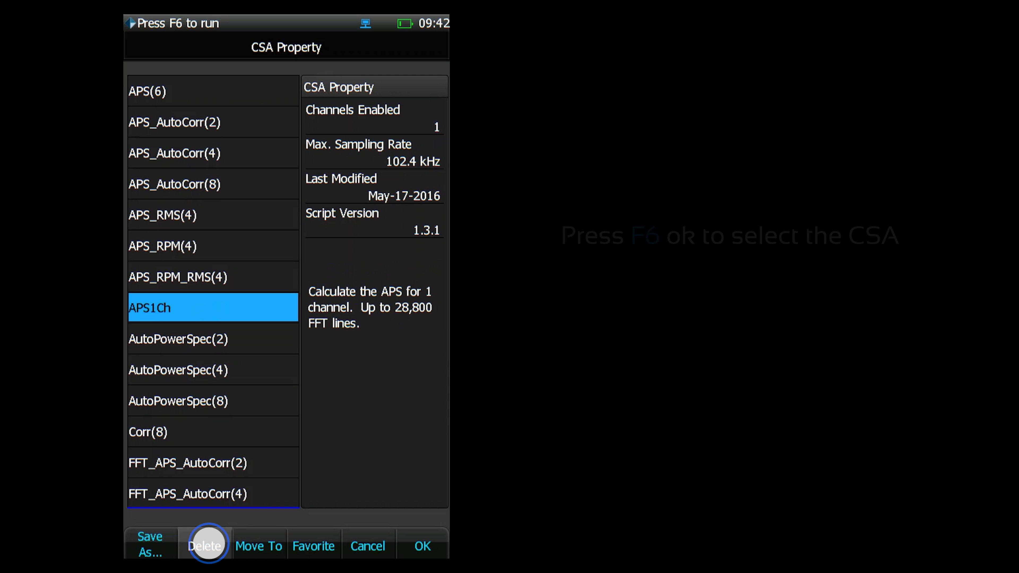
click(204, 544)
click(345, 544)
Step: Run the APS(6) project, open its trace and window settings, and apply them
click(422, 545)
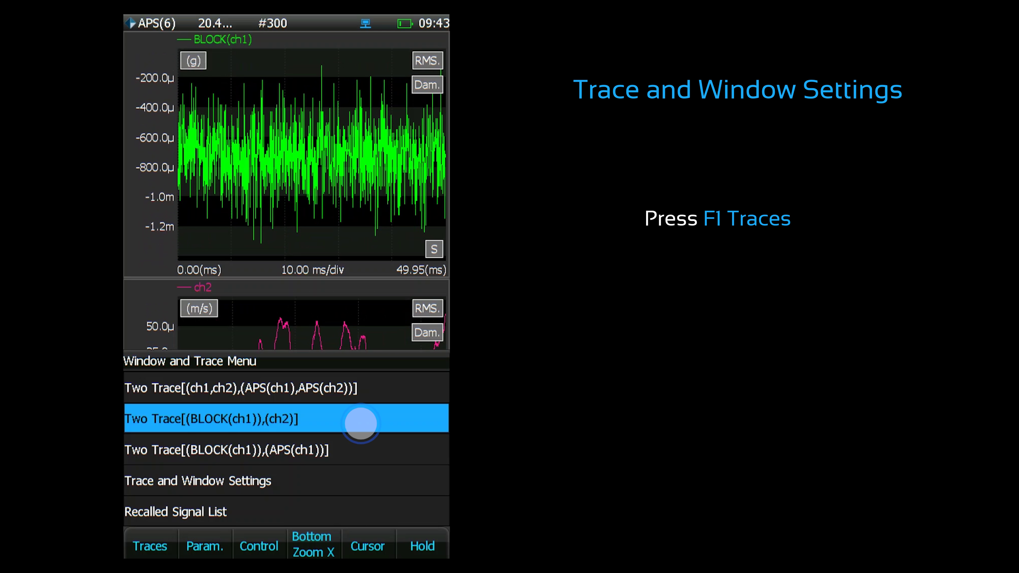
click(370, 458)
click(373, 479)
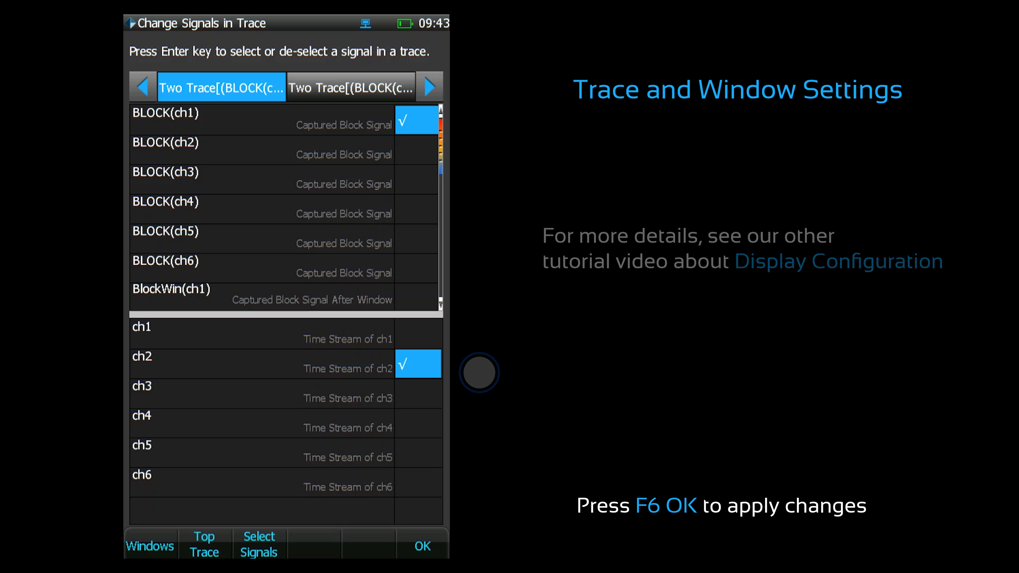
click(419, 545)
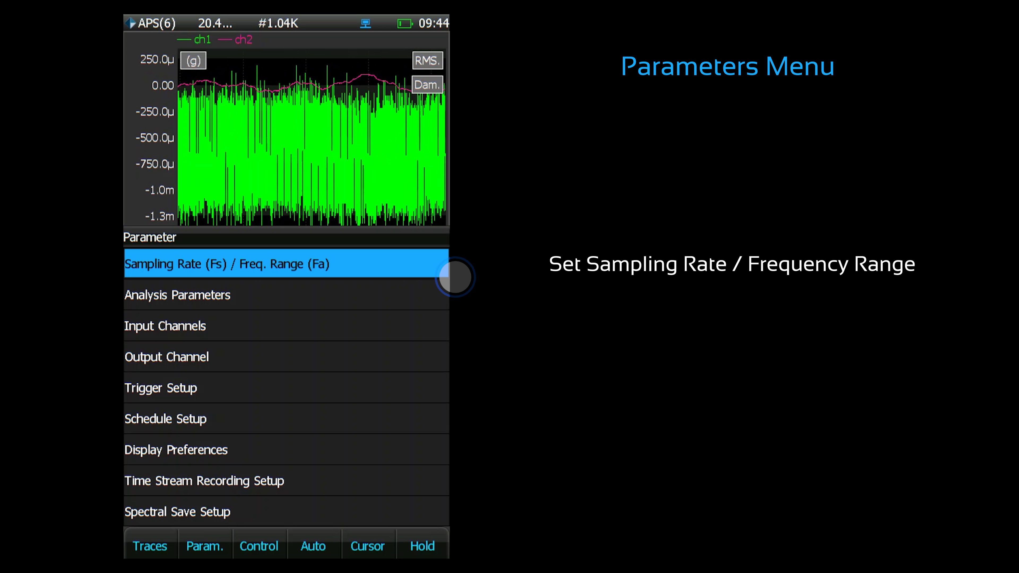
Step: Set the sampling rate and frequency range to 16.00kHz/7.03kHz, and review and apply the analysis parameters
click(376, 263)
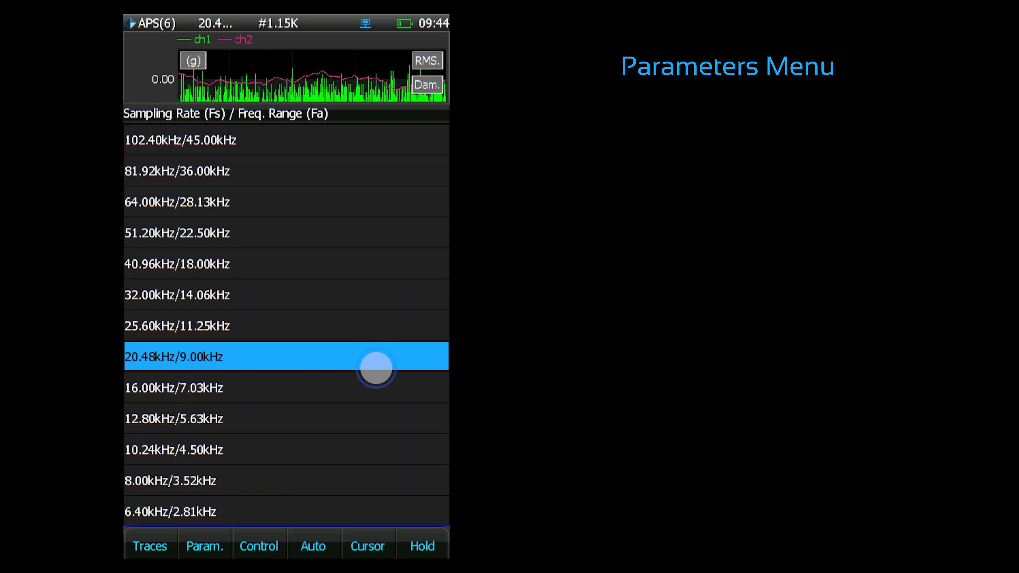
click(375, 387)
click(204, 546)
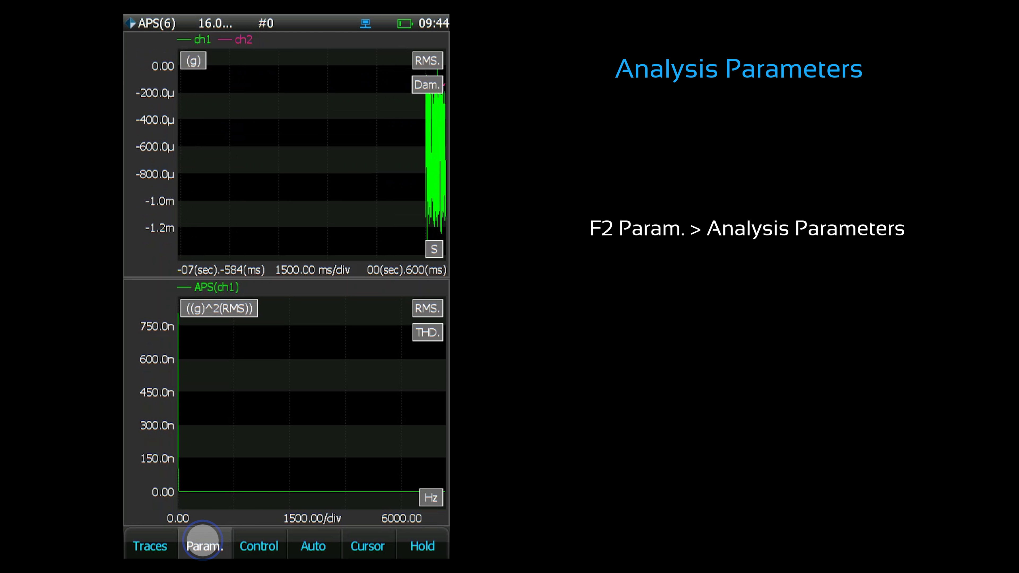
click(289, 295)
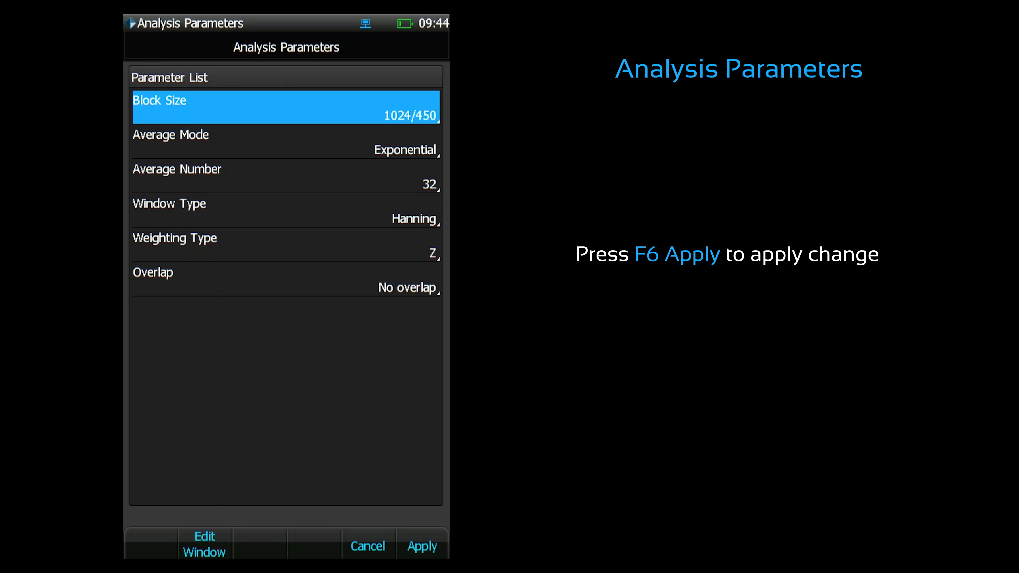
click(422, 546)
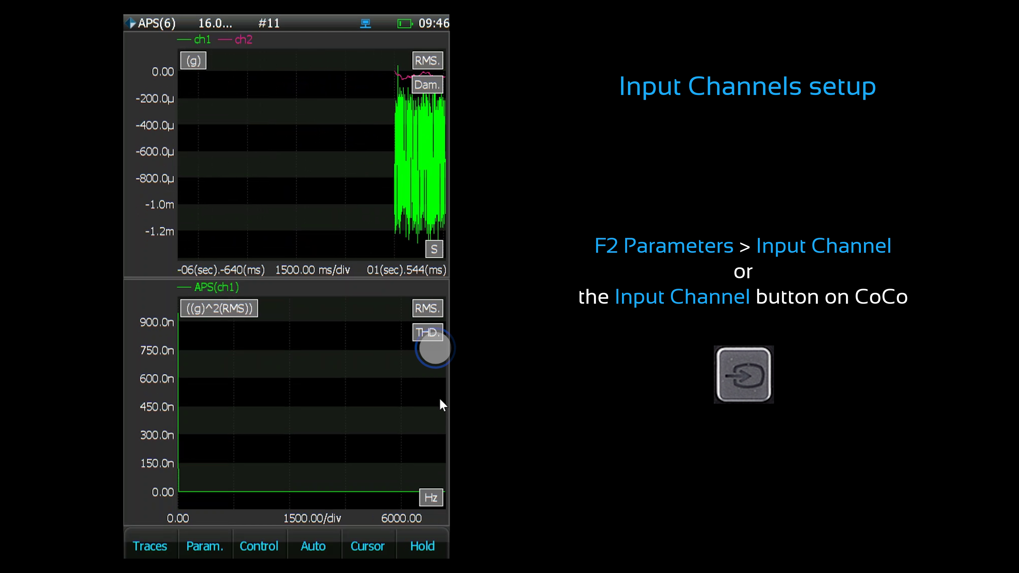
Step: Open Channel 1's sensitivity settings in the input channel table, accept them, and apply the table
click(205, 547)
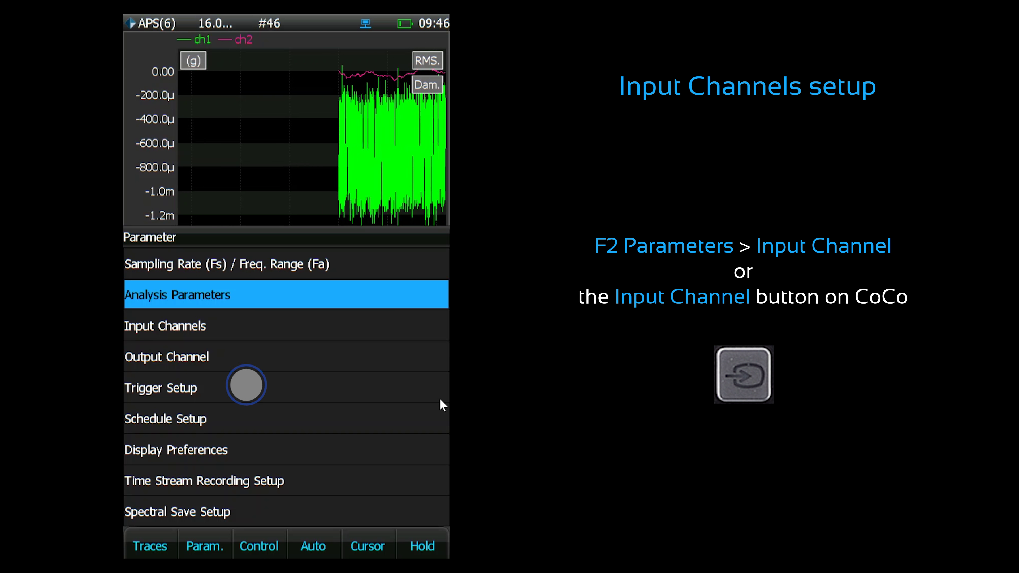
click(262, 326)
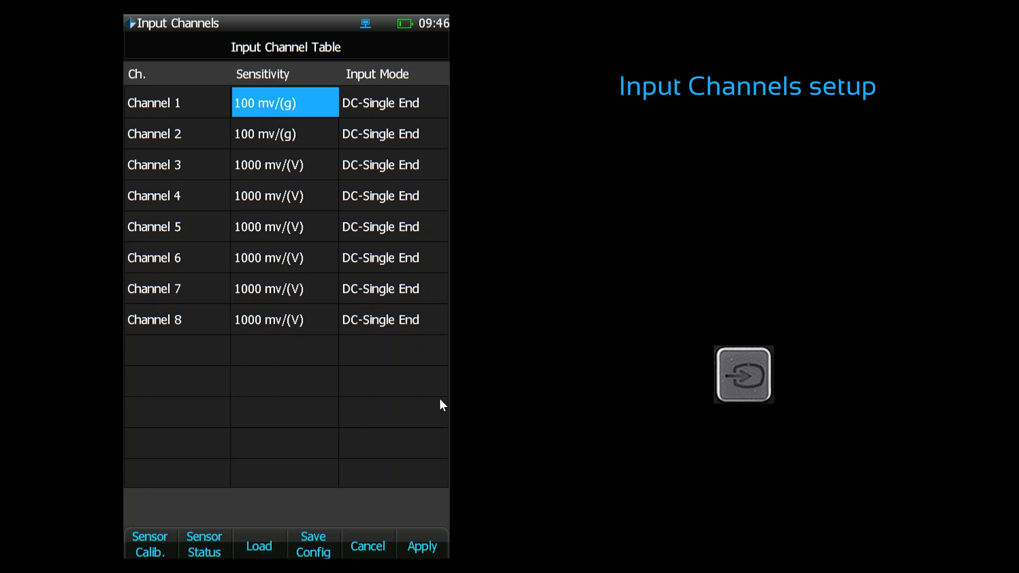
key(Down)
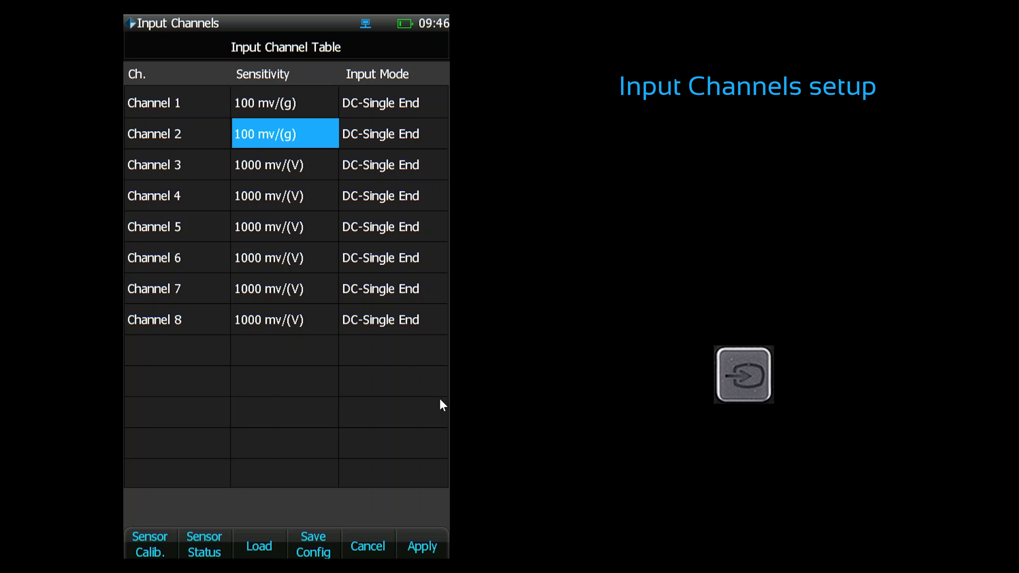
click(309, 121)
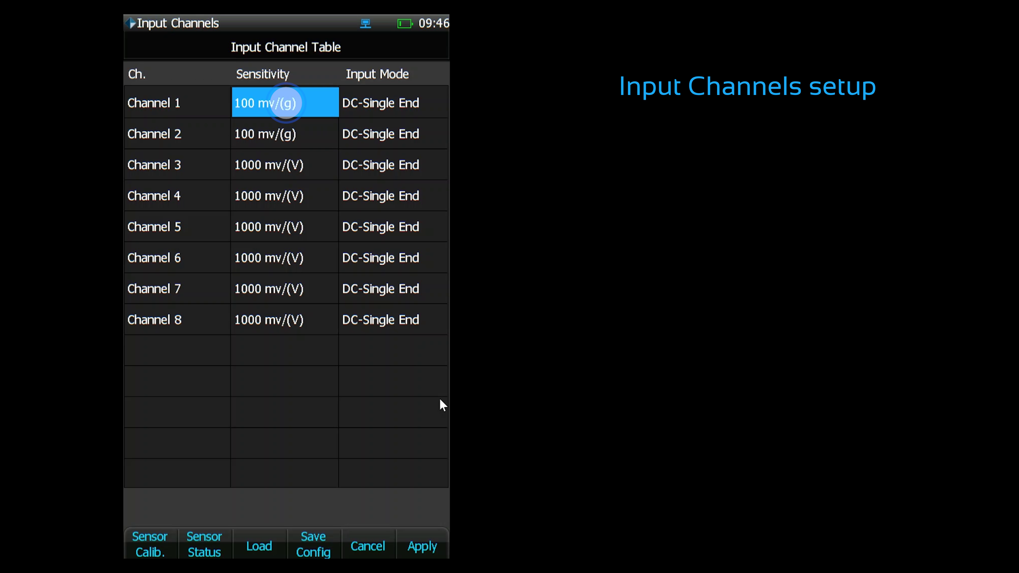
click(286, 103)
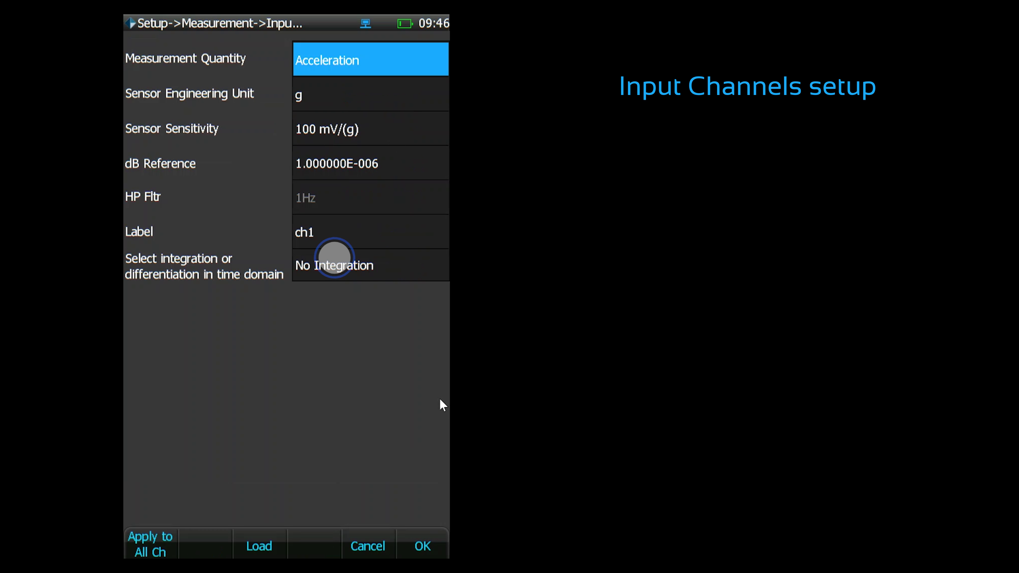
click(423, 546)
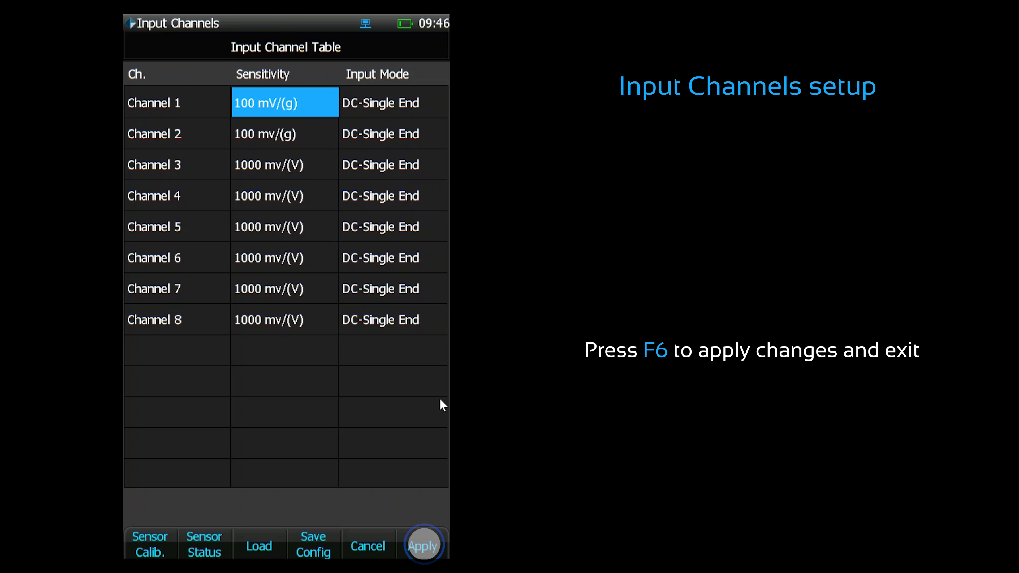
click(422, 546)
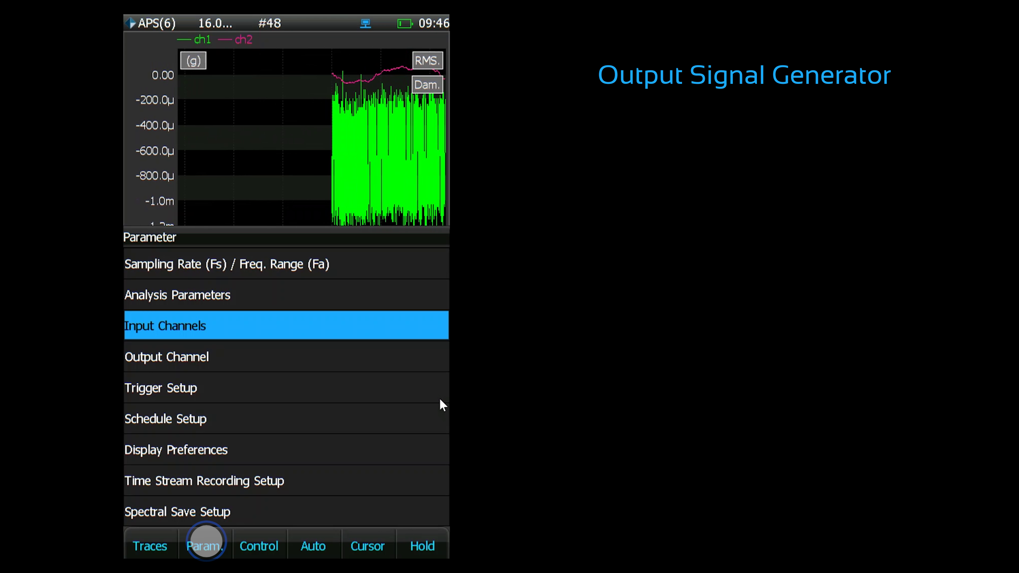
Step: Open the output channel settings
click(280, 356)
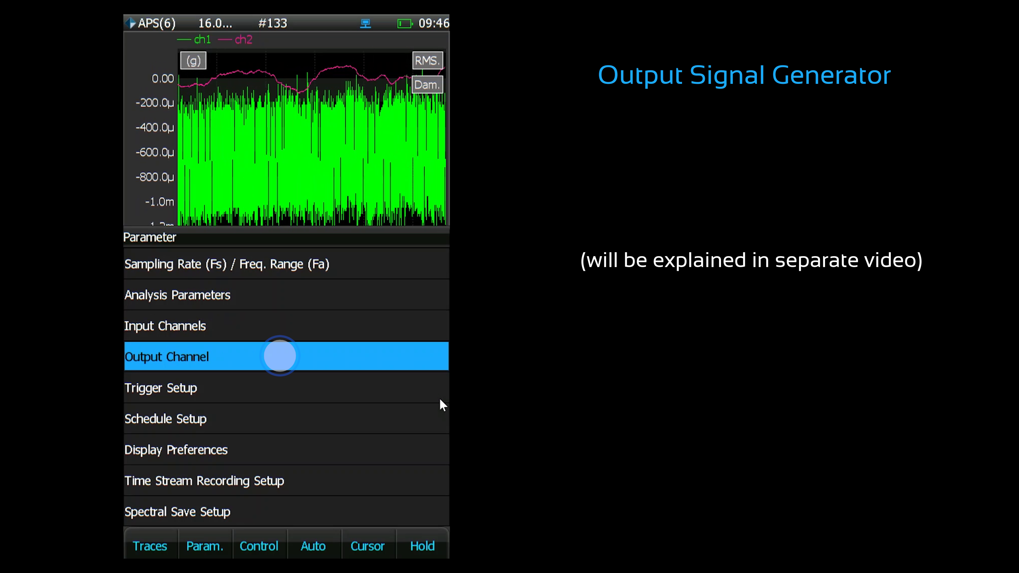
click(280, 355)
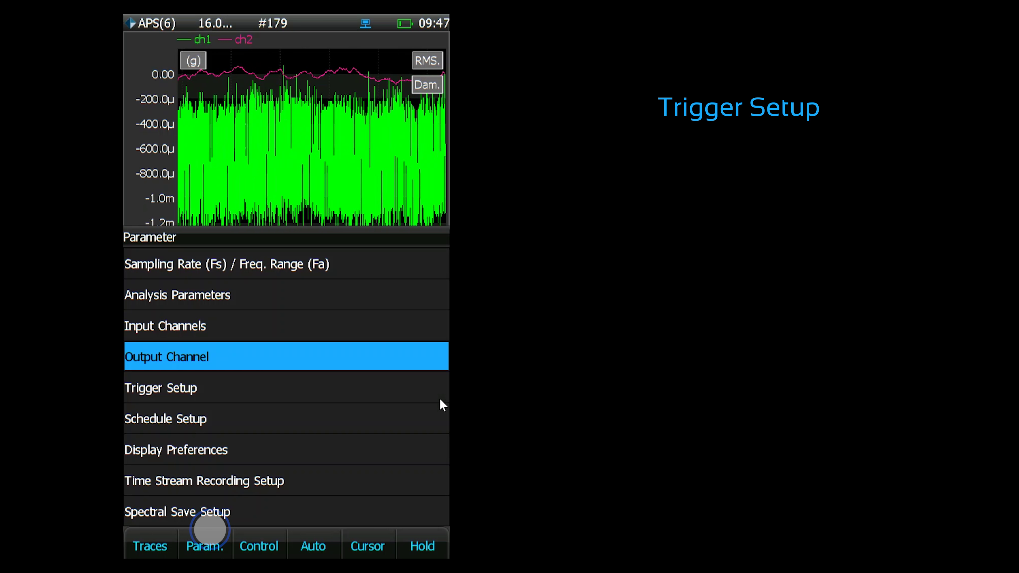
Step: Set the trigger mode to Manual-Arm Trigger and apply the trigger setup
click(252, 389)
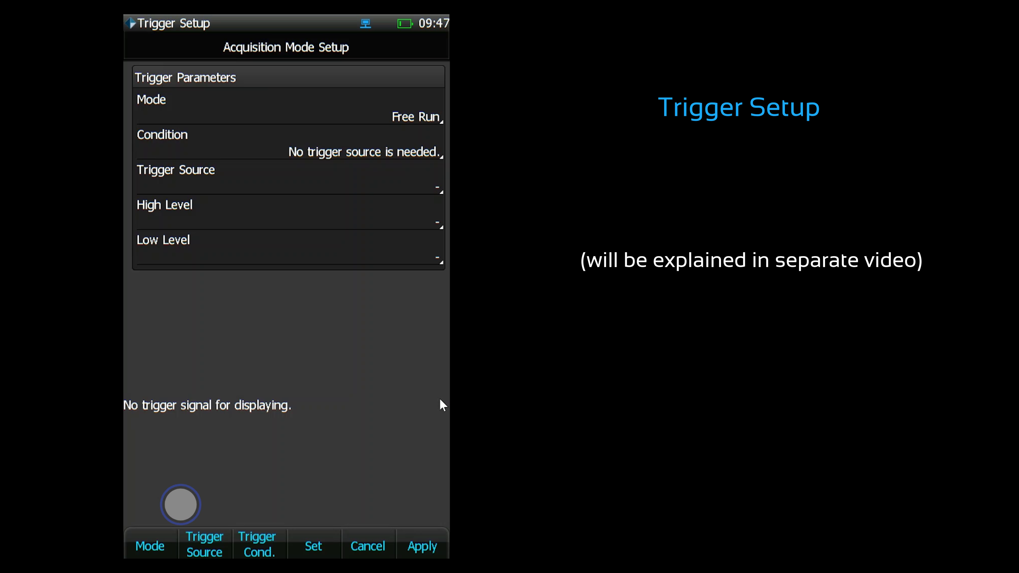
click(148, 545)
click(320, 479)
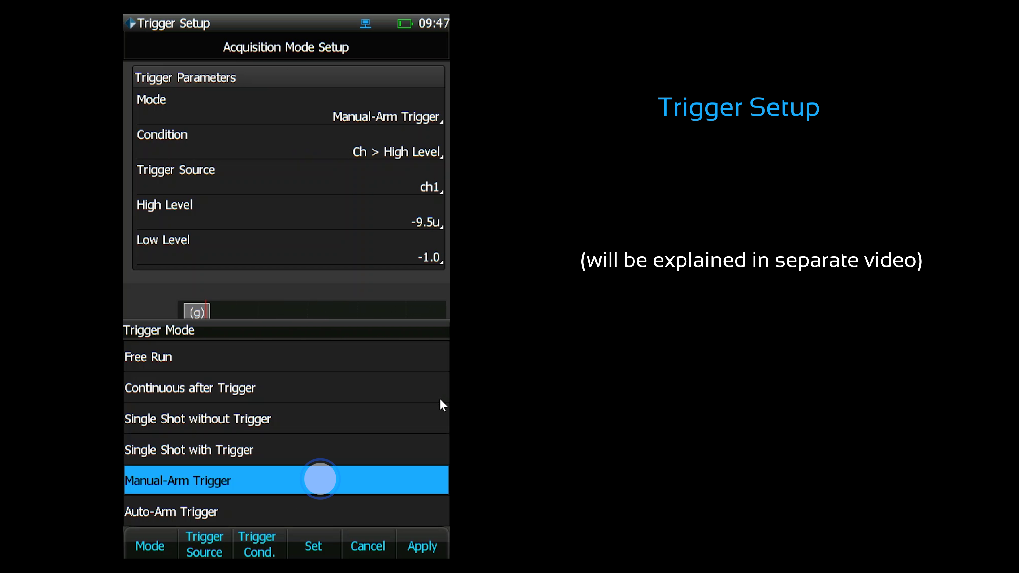
click(421, 542)
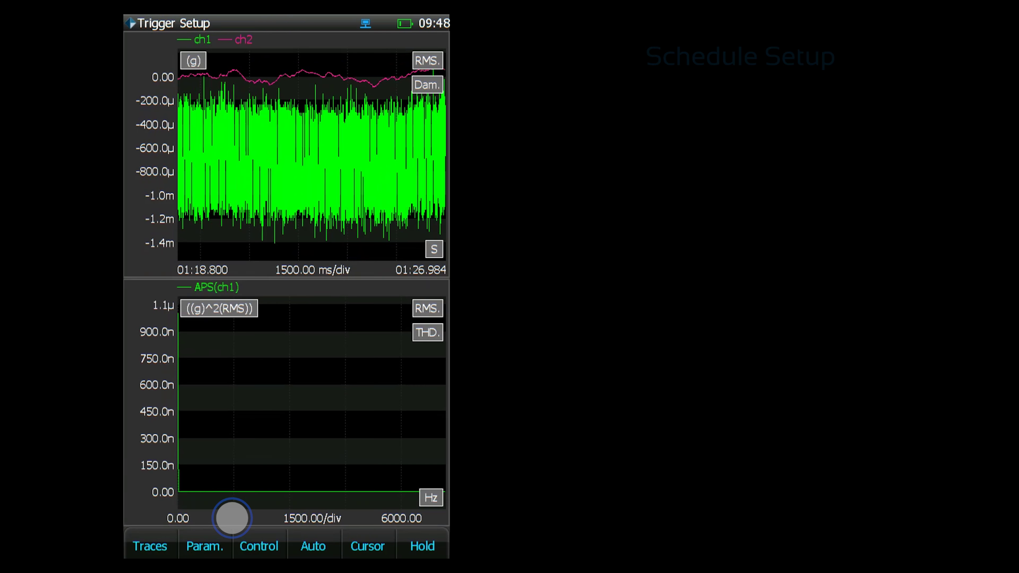
Step: Open the automated test schedule setup, review the entries of Schedule1, and apply it
click(206, 539)
click(289, 417)
click(289, 419)
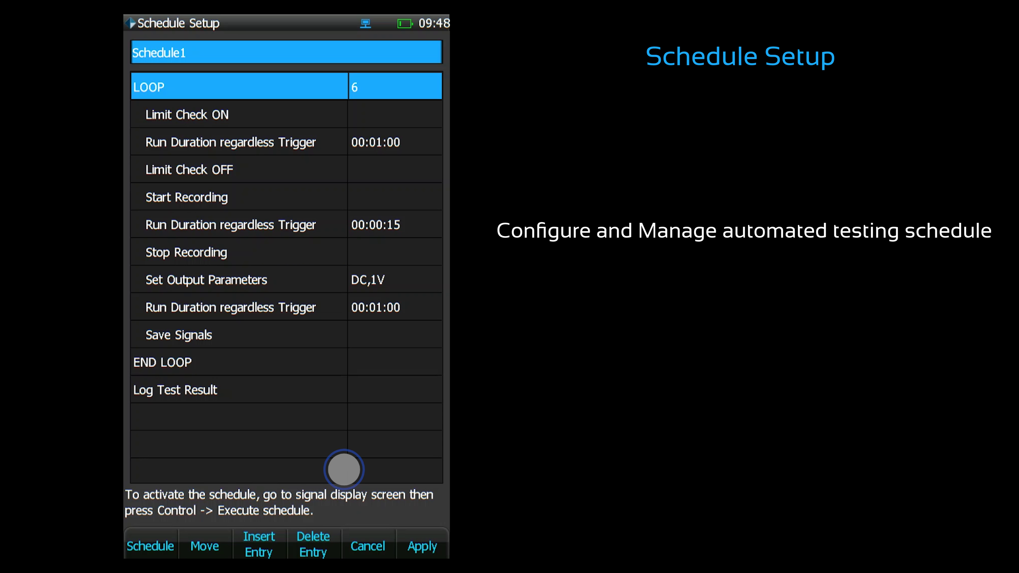
click(406, 528)
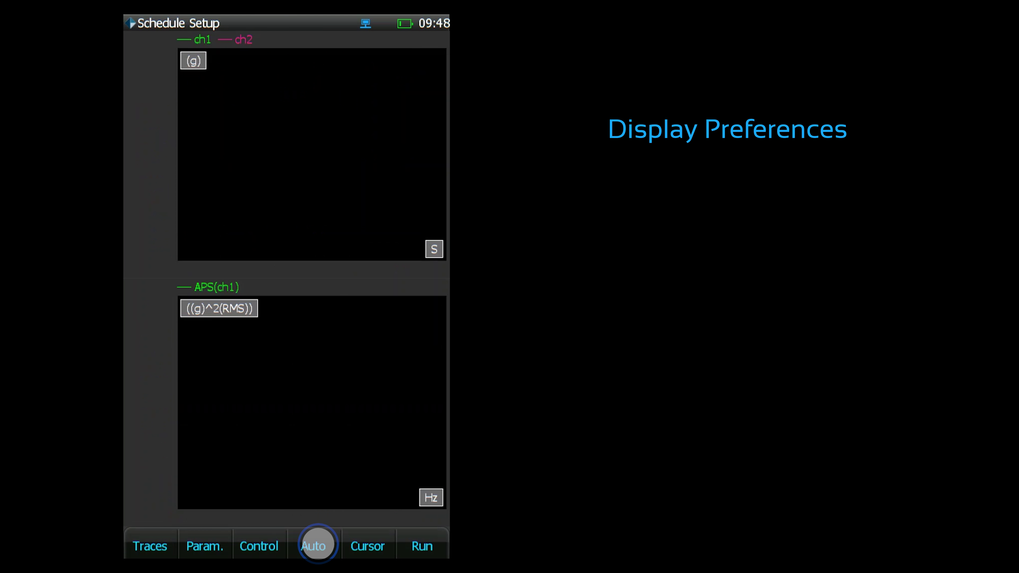
Step: Review the display preference options from Time Domain down to RPM and apply them
click(202, 544)
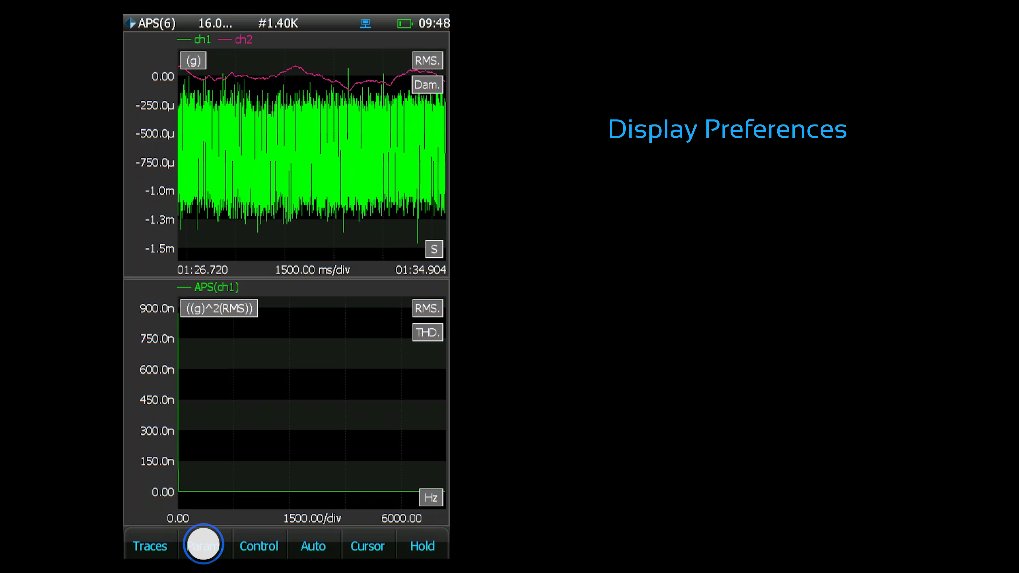
click(270, 448)
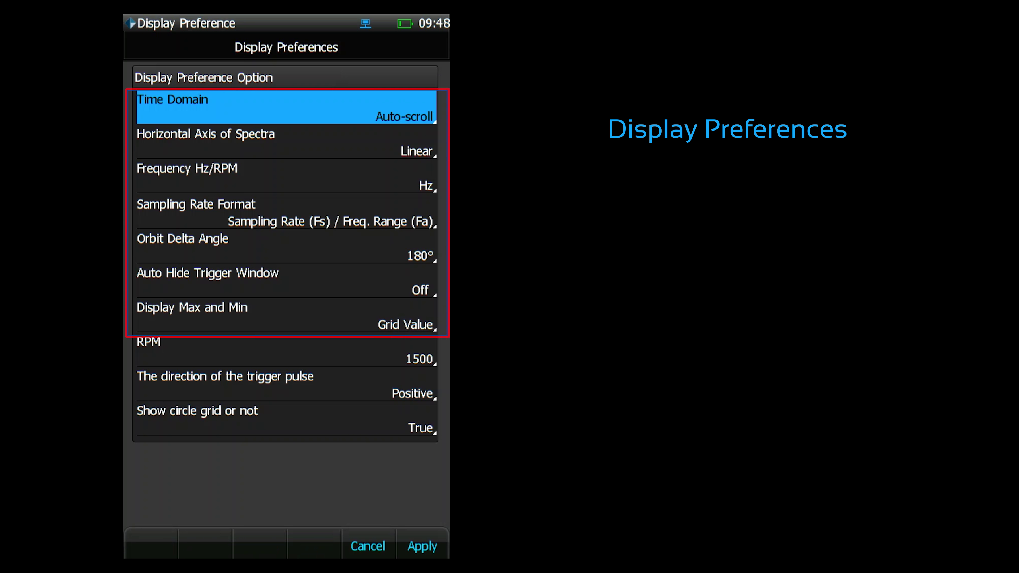
key(Down)
key(Down)
key(Down)
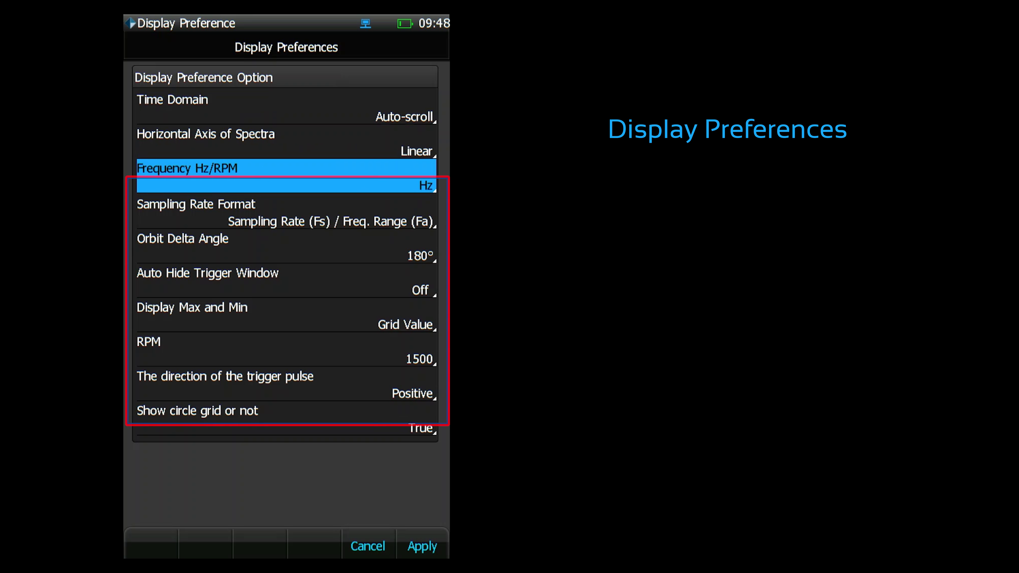
key(Down)
key(Down)
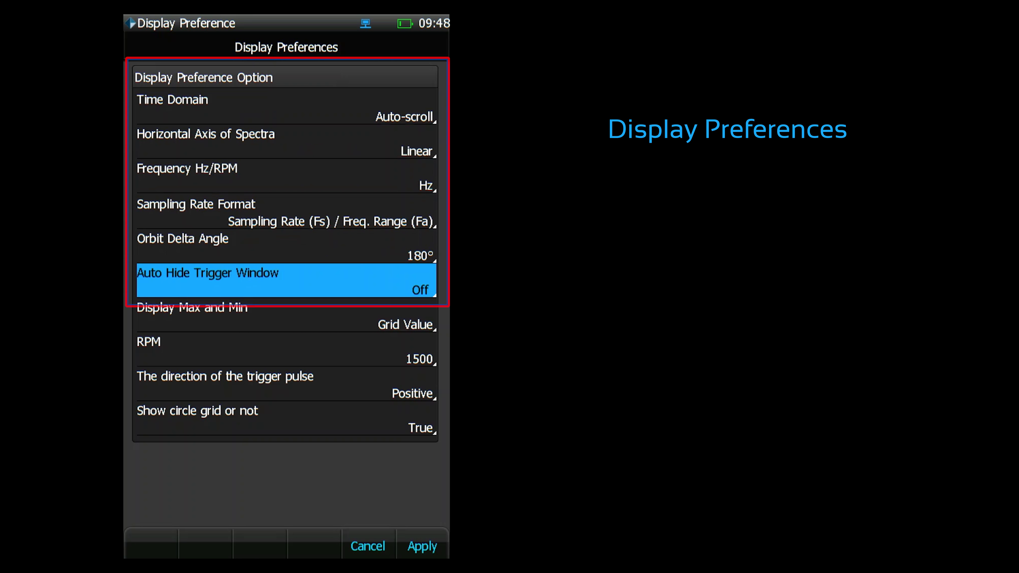
key(Down)
key(Down)
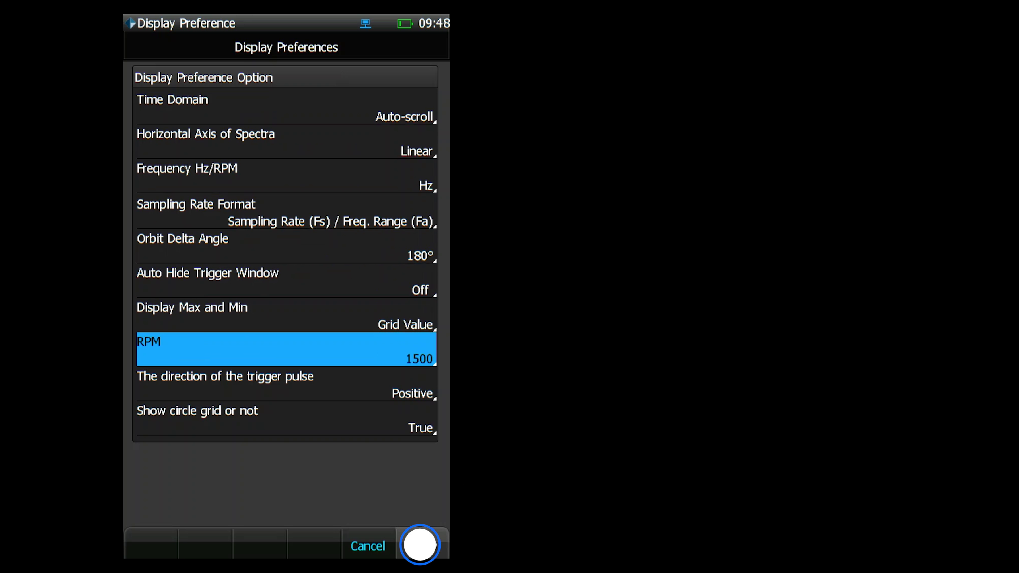
click(421, 546)
Step: Open the time stream recording setup and apply it with the time streams of ch1 to ch6 selected
click(204, 545)
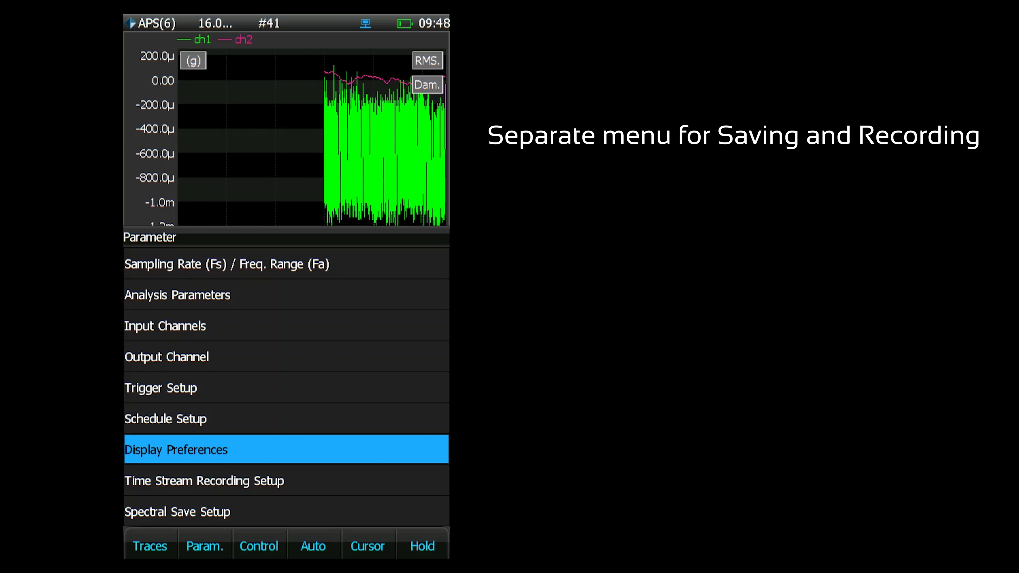
key(Down)
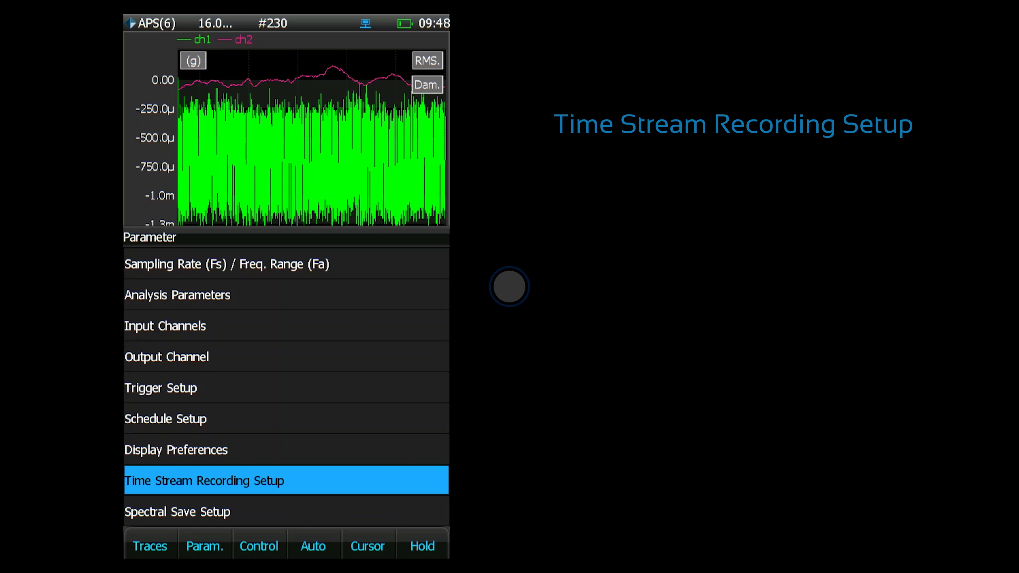
click(356, 480)
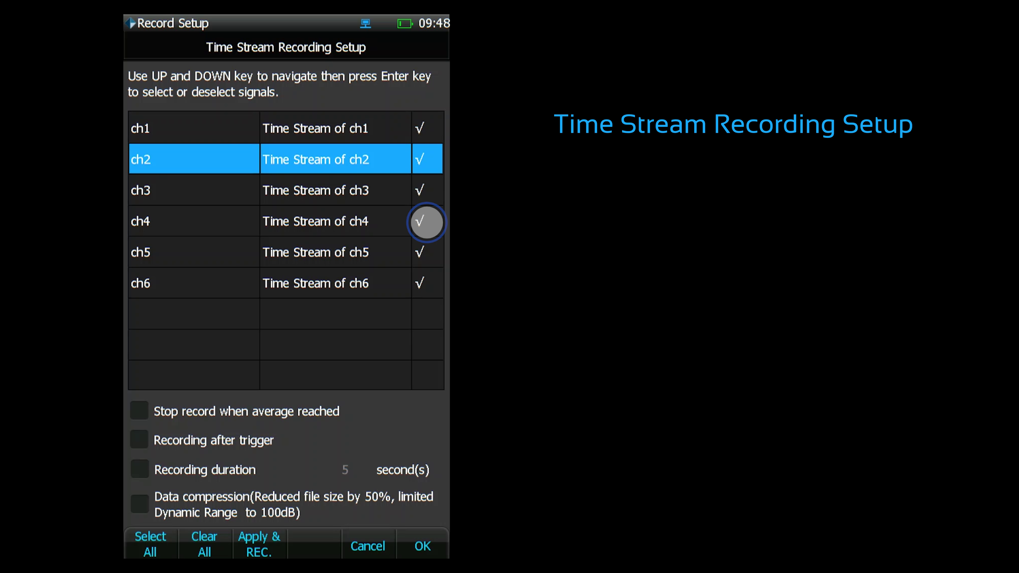
click(422, 545)
Step: Open the spectral save setup and select the captured block signals BLOCK(ch2) and BLOCK(ch3) for saving
click(202, 545)
click(200, 524)
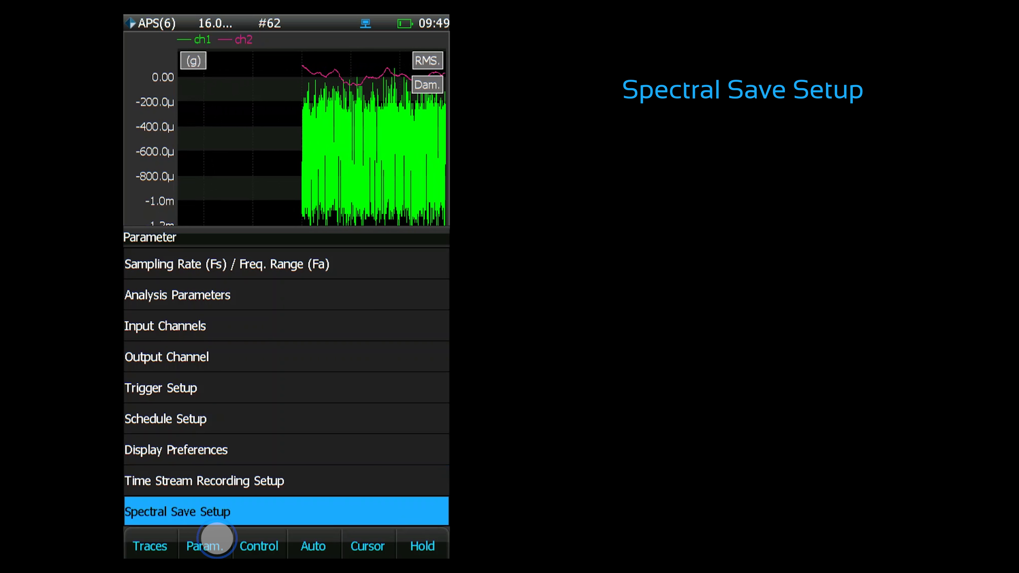
click(275, 513)
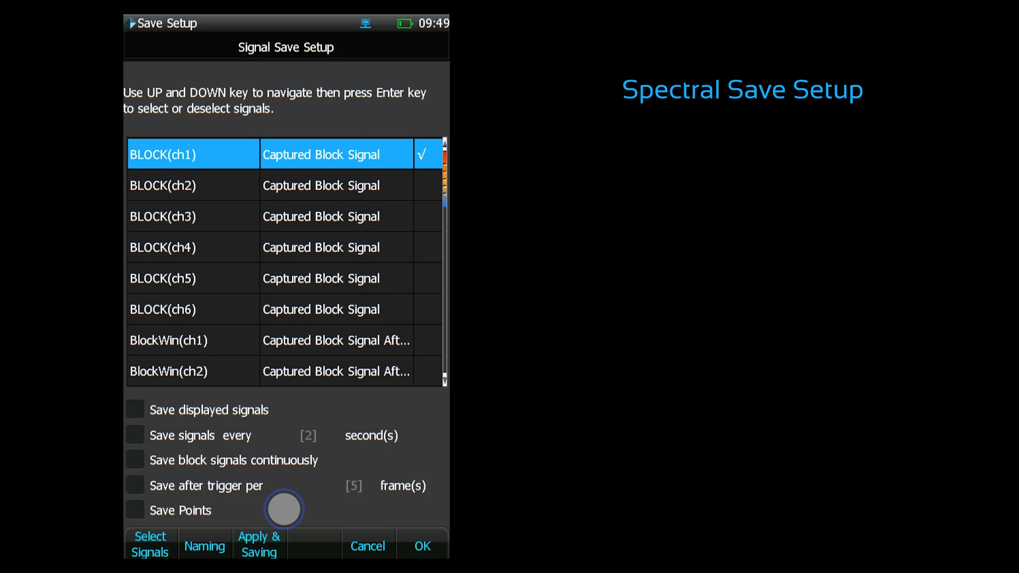
click(431, 186)
click(431, 216)
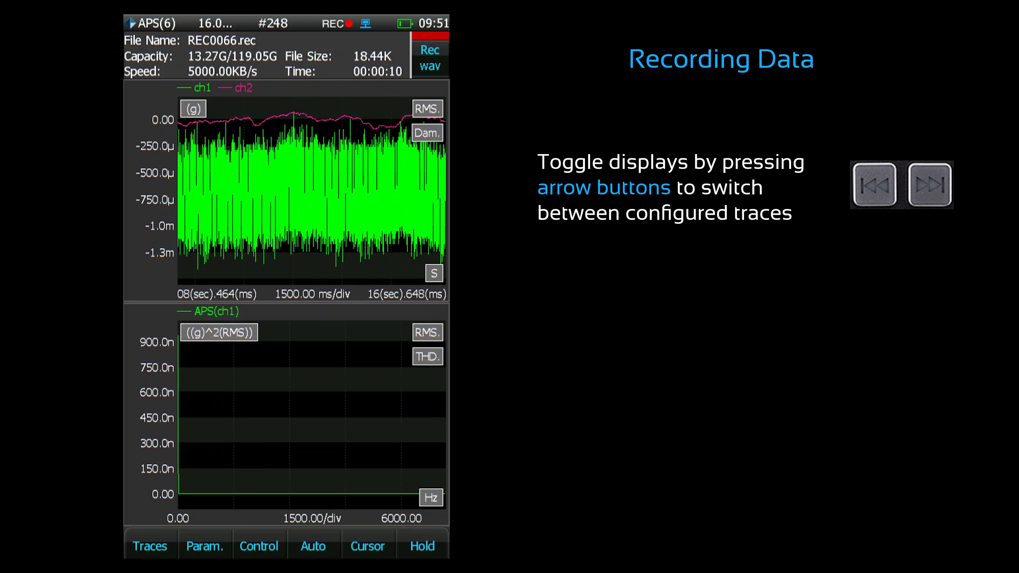
Step: Cycle through the configured trace displays during recording and zoom out the vertical scale of the ch1/ch2 time trace
key(Right)
key(Right)
key(Right)
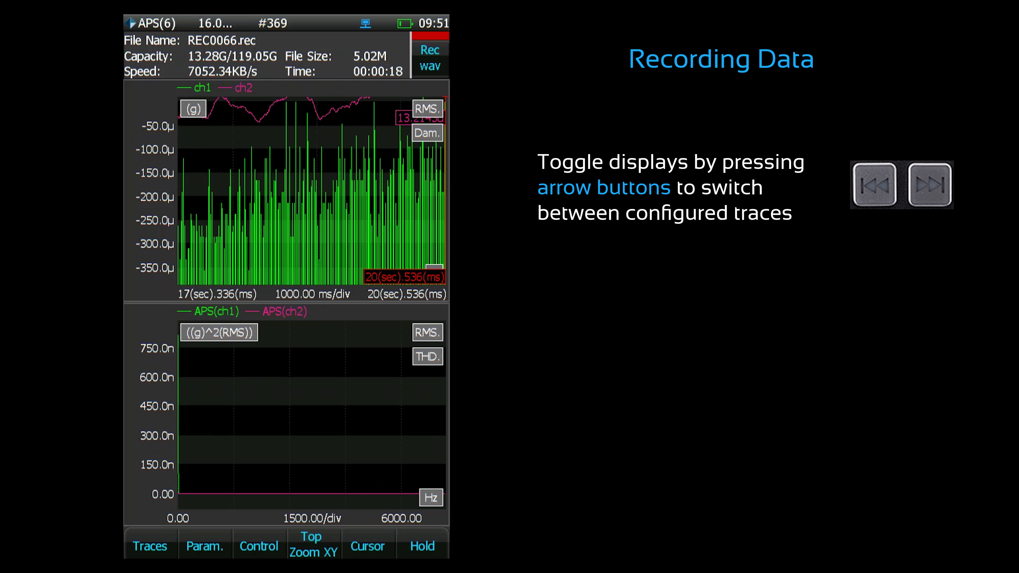
key(Right)
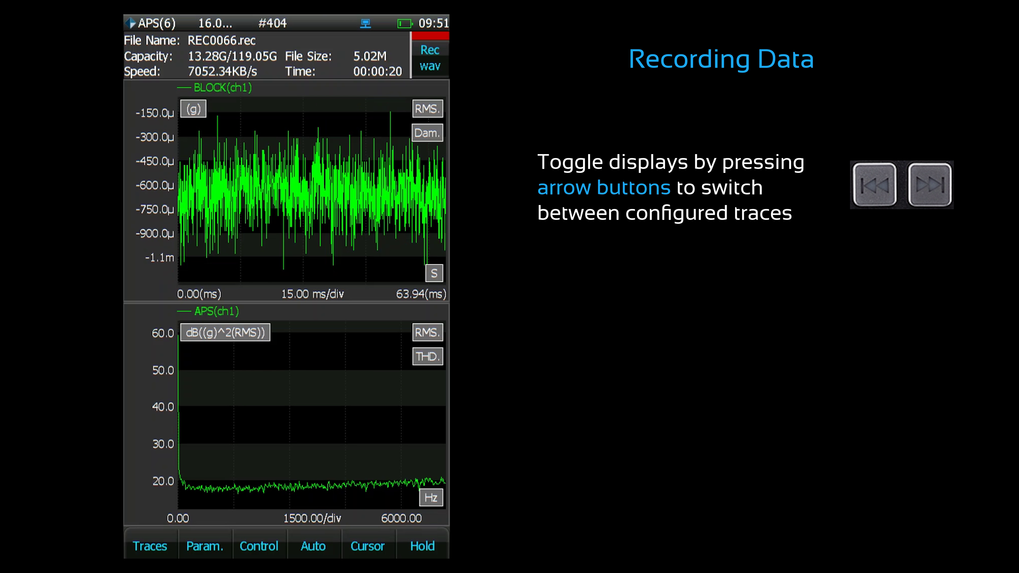
key(Right)
click(301, 162)
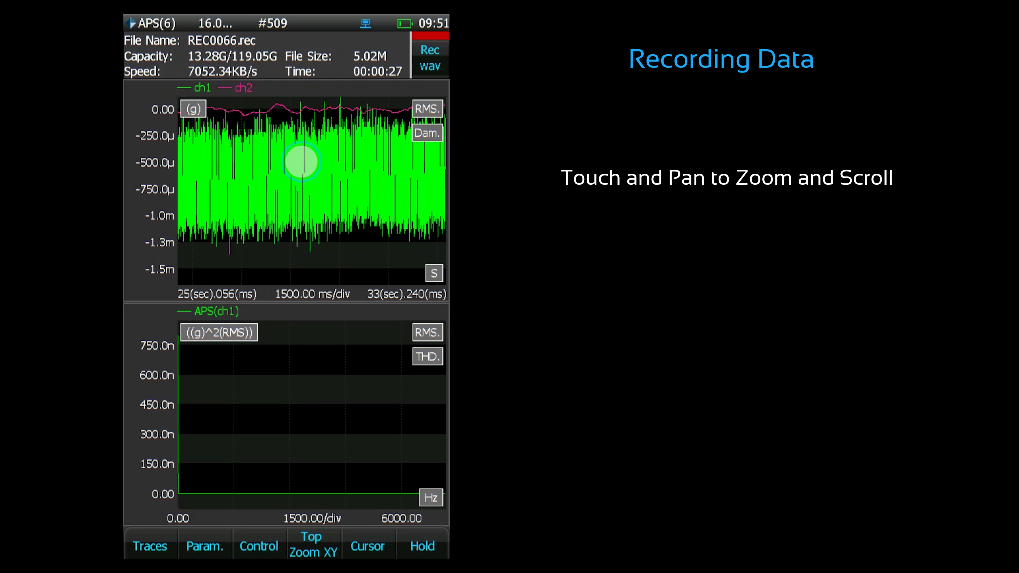
drag(302, 162, 298, 177)
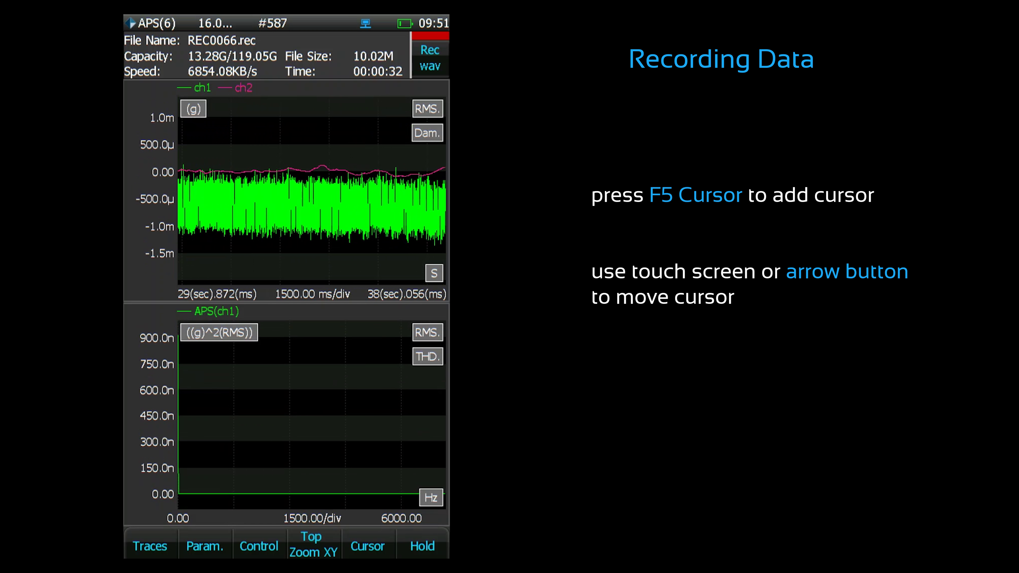
Step: Add cursor X1 to the top trace and move it slightly past the middle of the ch1/ch2 time plot
click(368, 544)
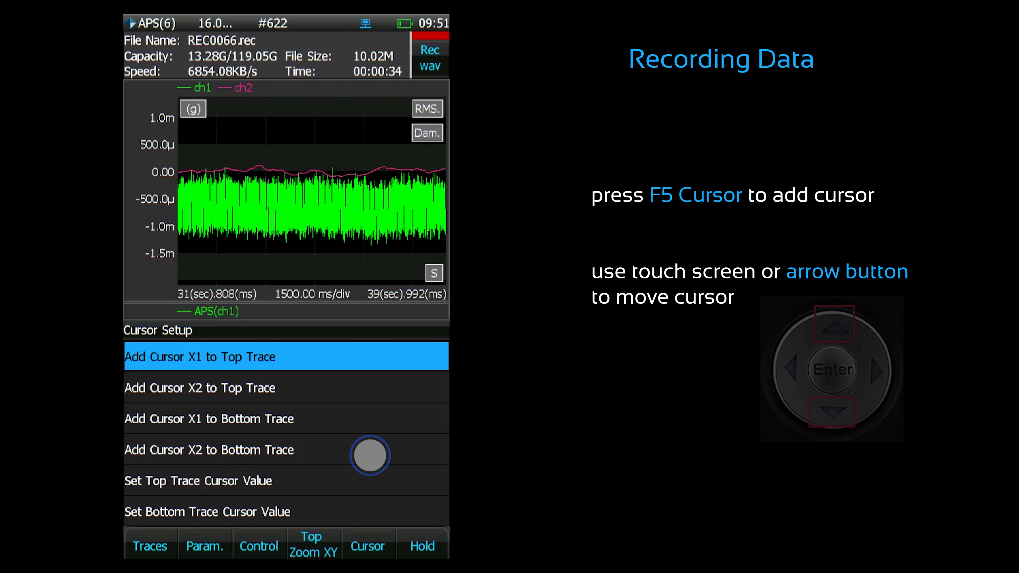
click(370, 355)
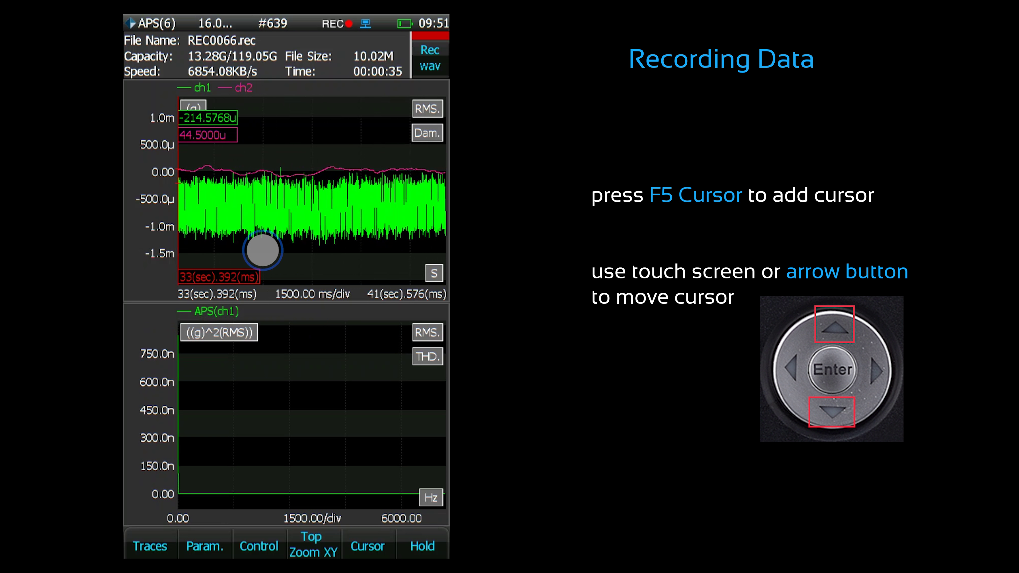
mouse_move(189, 177)
mouse_down()
mouse_move(218, 166)
mouse_move(329, 166)
mouse_up()
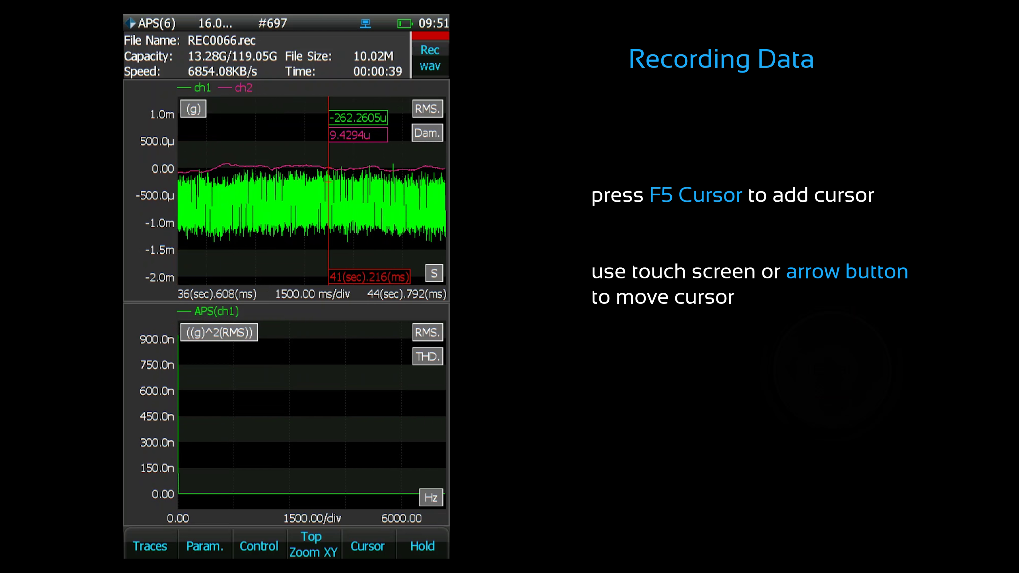
Step: Add cursor X1 to the bottom trace and move it to about 2219 Hz on the APS(ch1) spectrum
click(368, 545)
key(Escape)
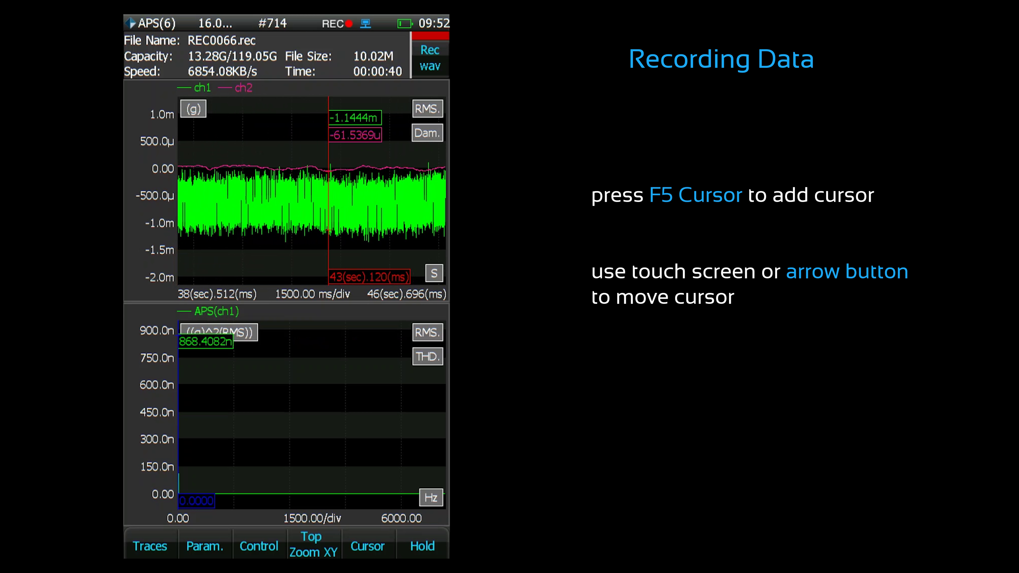
drag(179, 422, 261, 421)
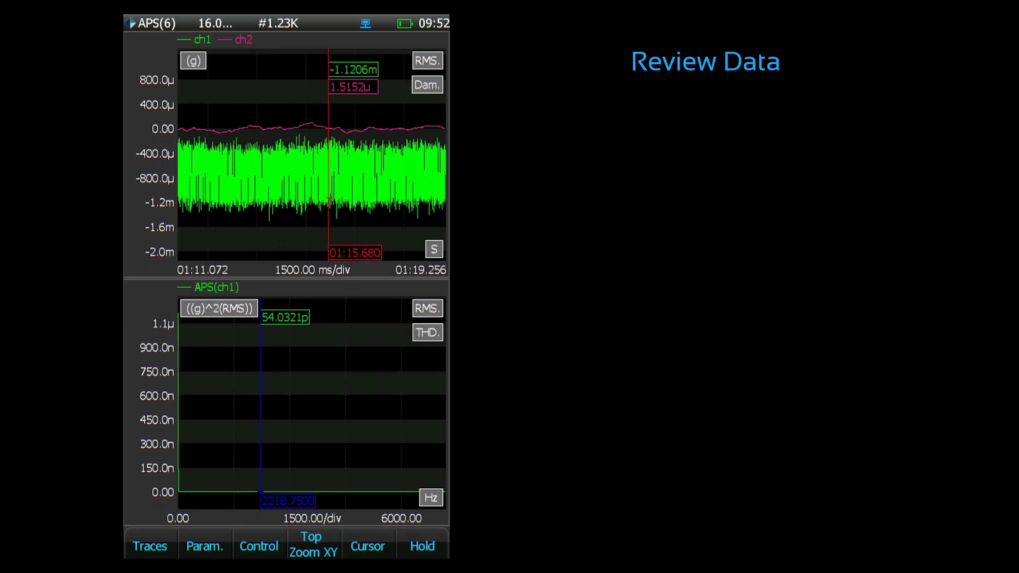
Step: Open the record files list, view SIG0067.rec and its control options, and return to the live measurement display
key(F1)
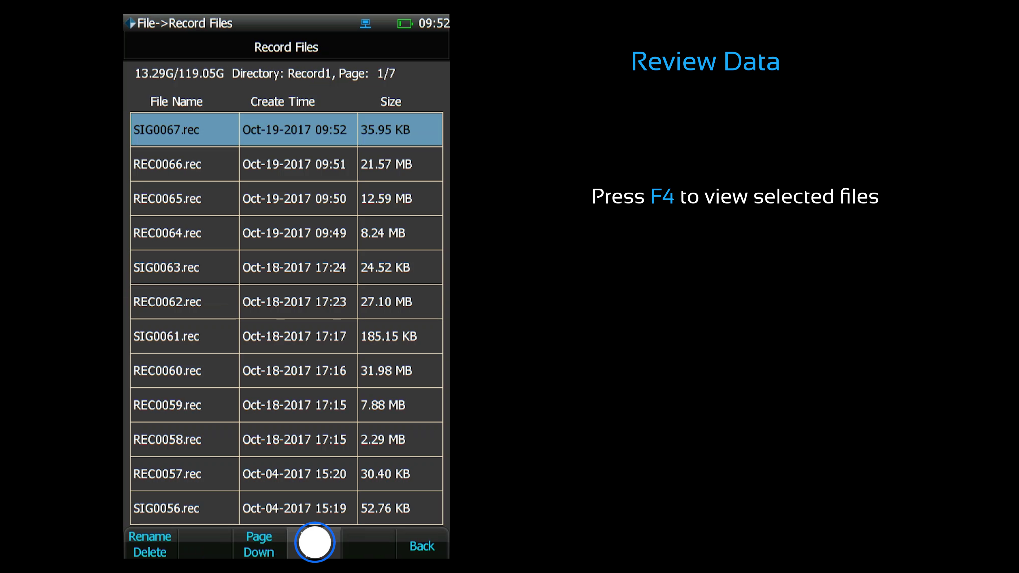
key(F4)
key(F3)
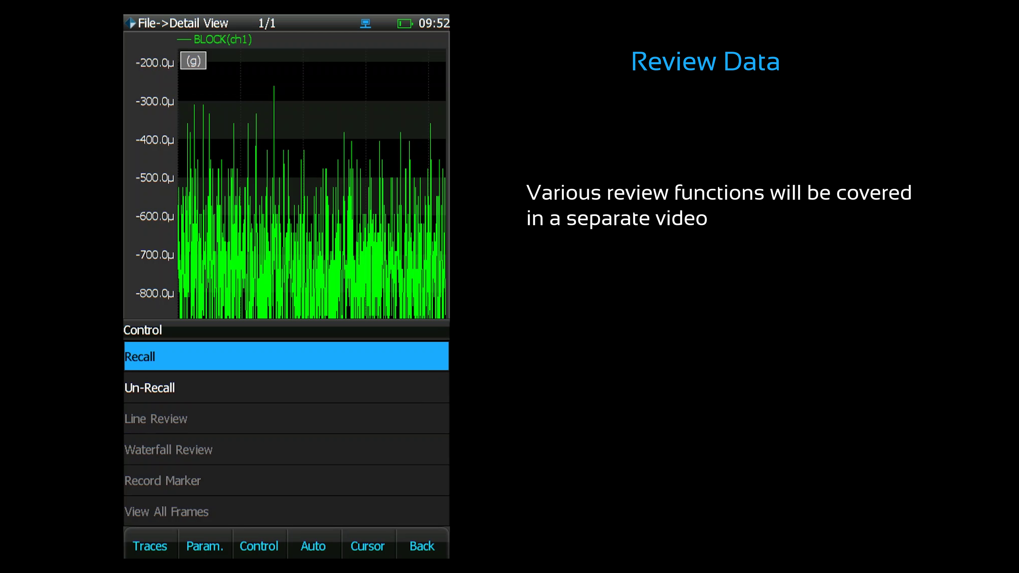
key(F6)
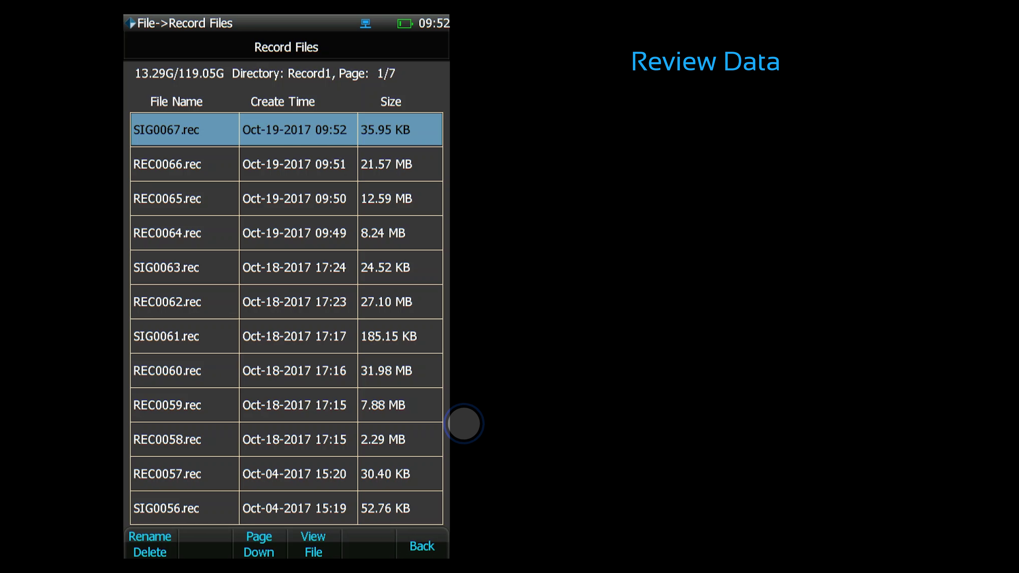
key(F6)
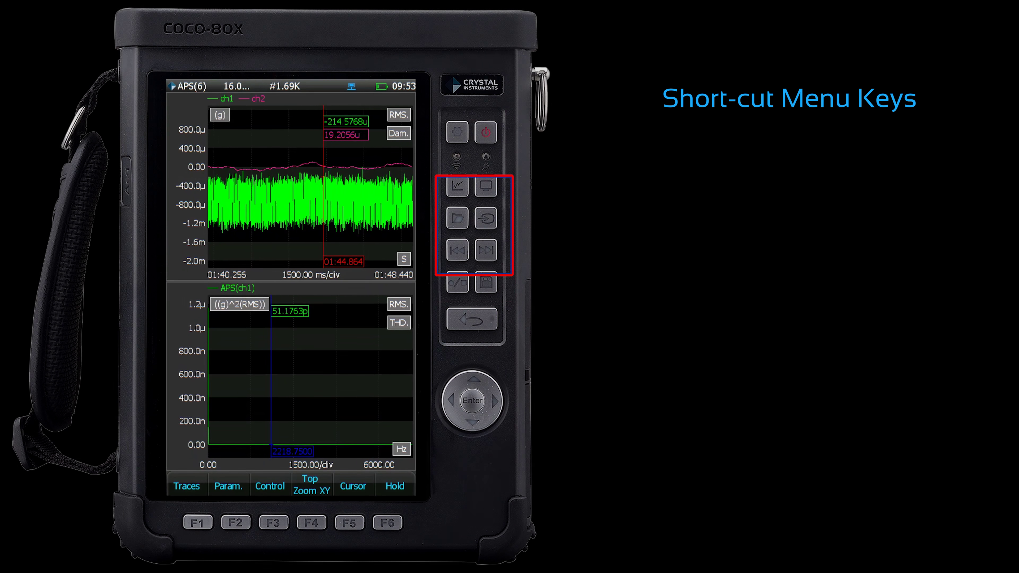
Step: Open the analyzer's main setup screen
key(Home)
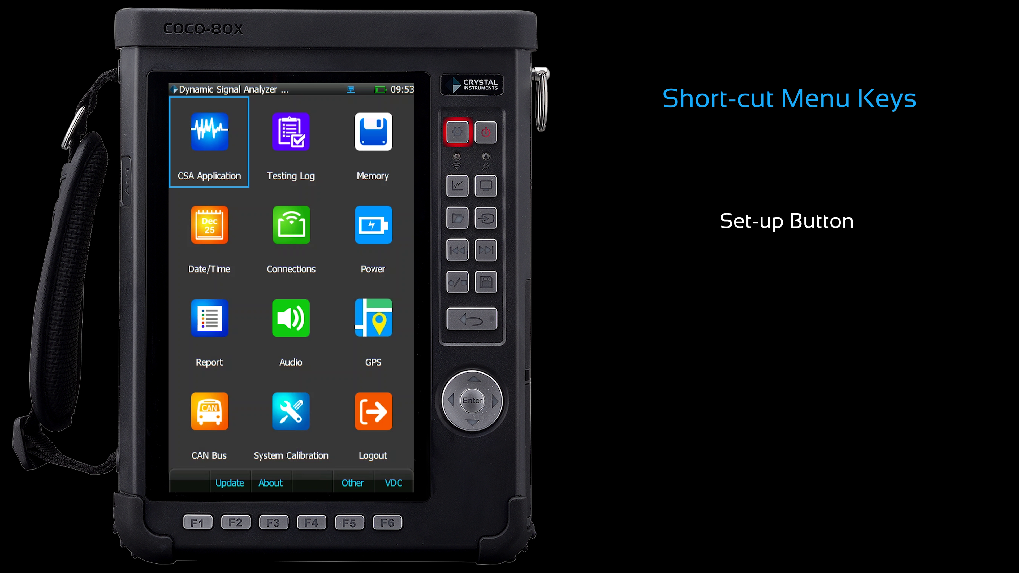